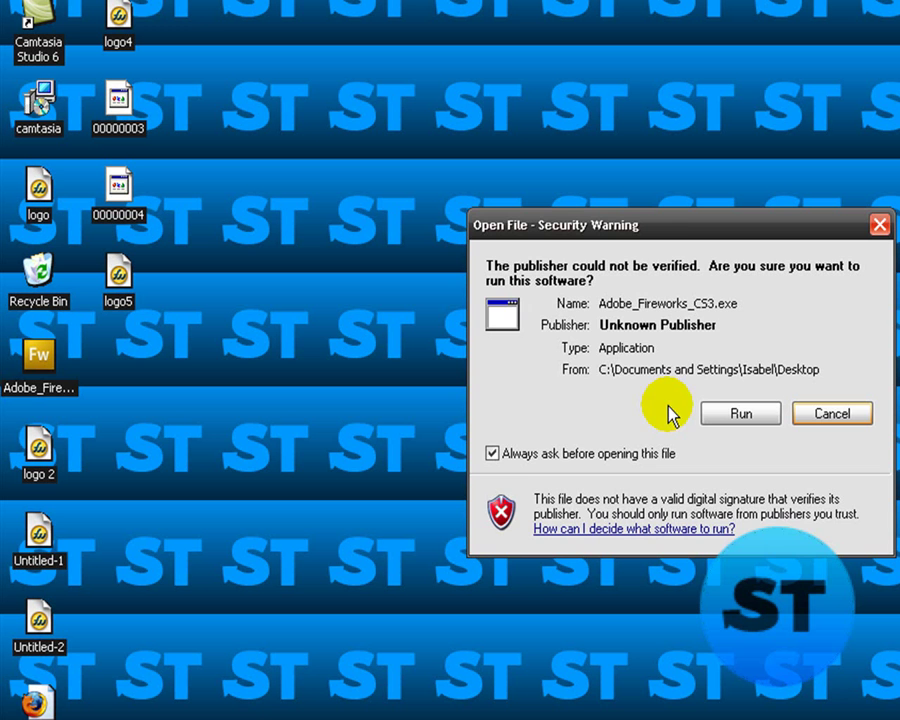
Step: Allow Adobe Fireworks CS3 to run past the security warning
click(716, 416)
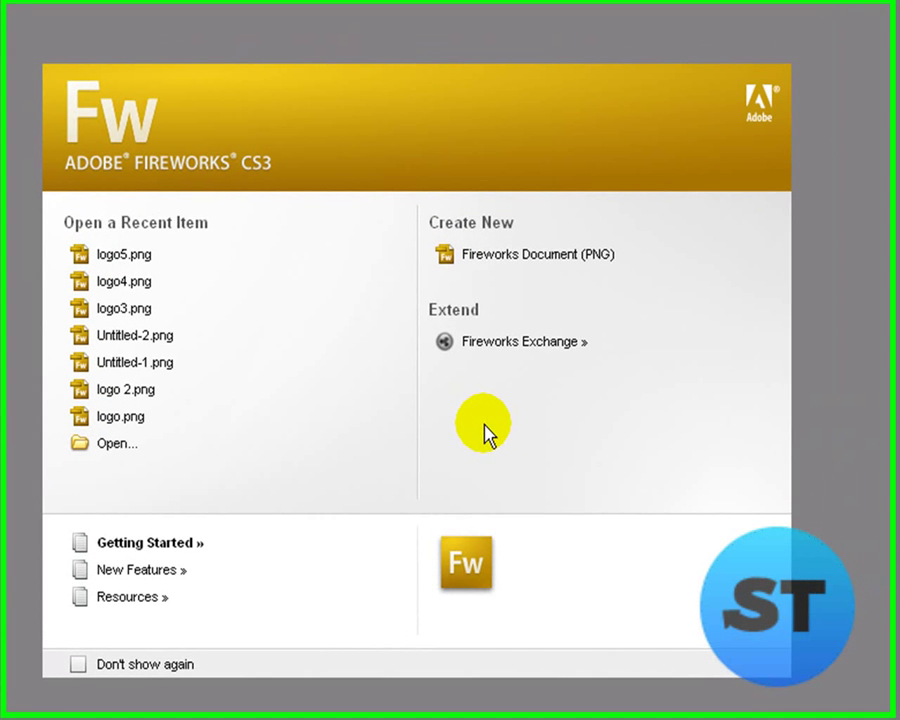
Step: Create Untitled-1.png, a Fireworks PNG document of 100×100 pixels with a transparent canvas
click(512, 266)
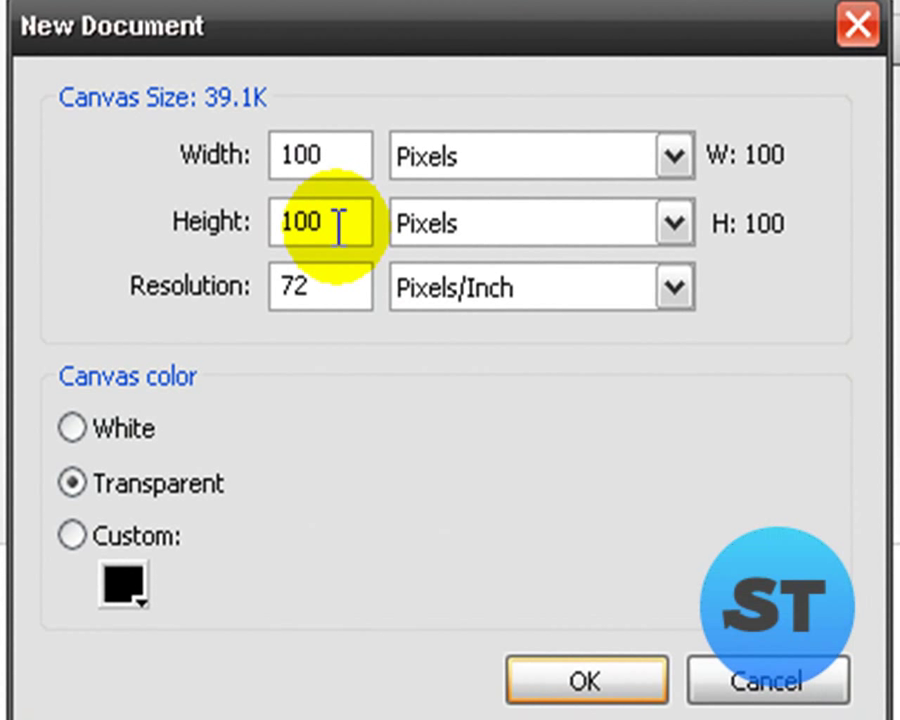
key(Tab)
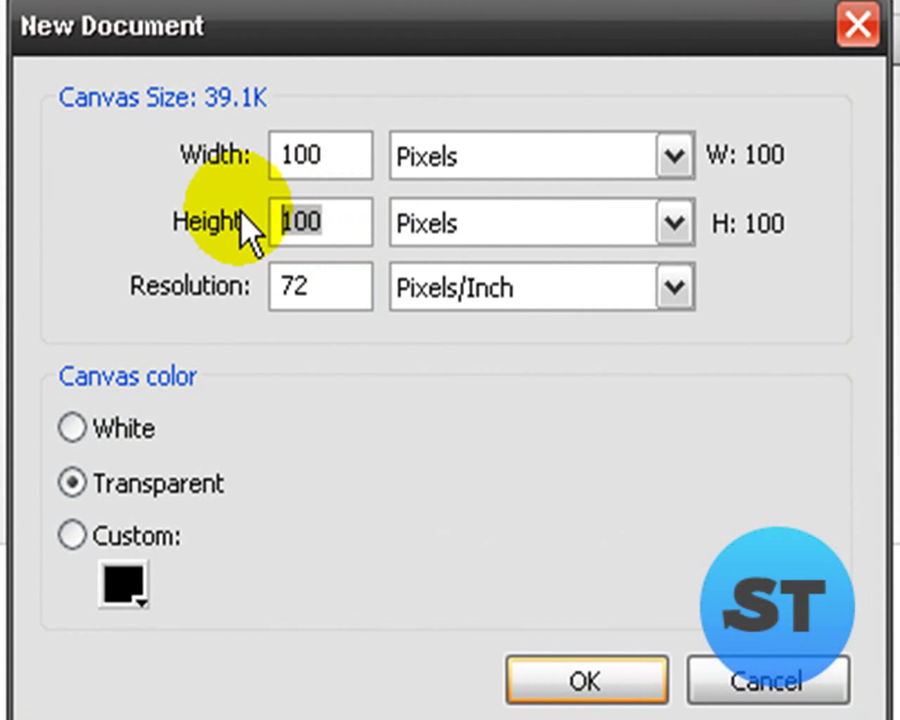
key(shift+Tab)
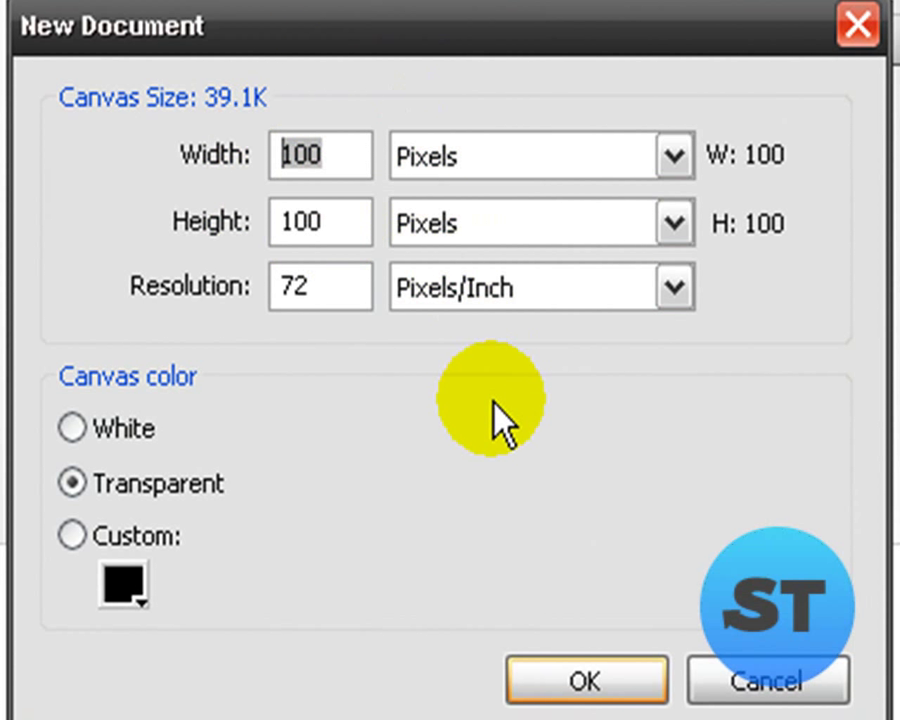
click(588, 682)
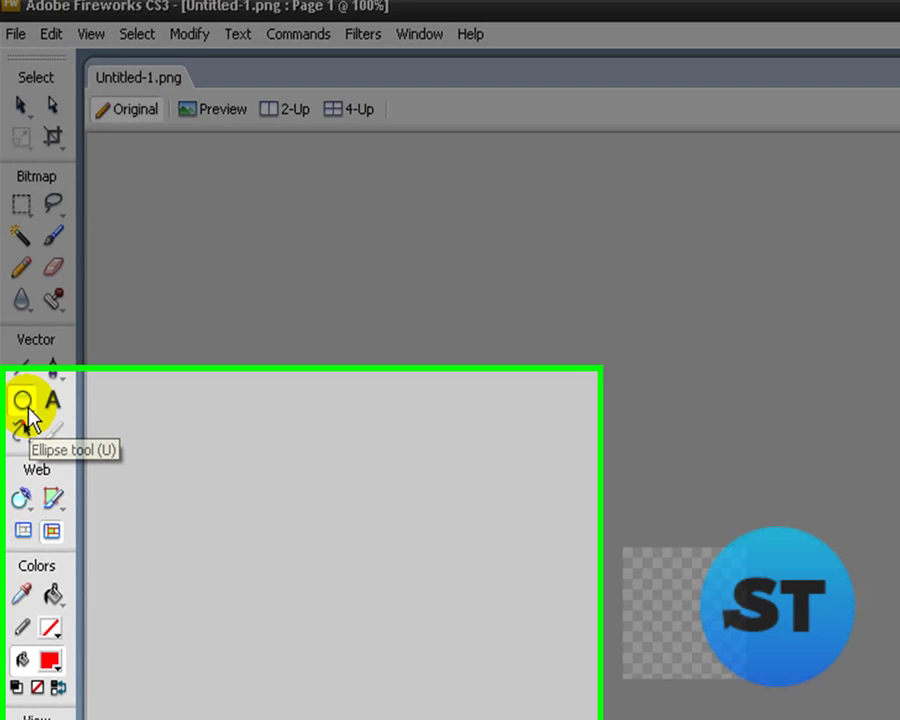
Step: Draw a circle with the Ellipse tool that fills most of the canvas
click(28, 418)
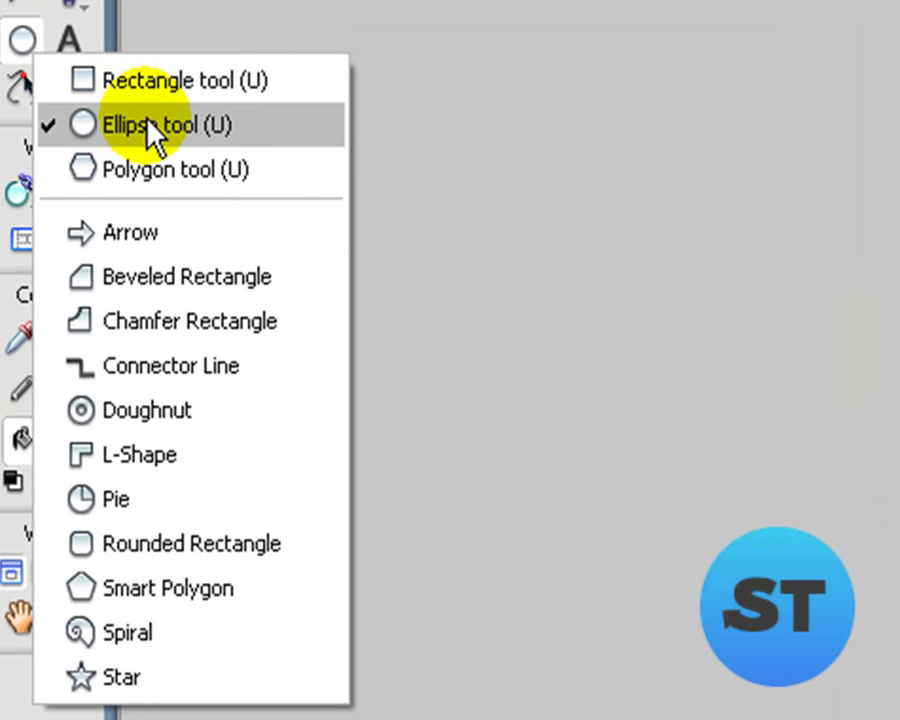
click(100, 125)
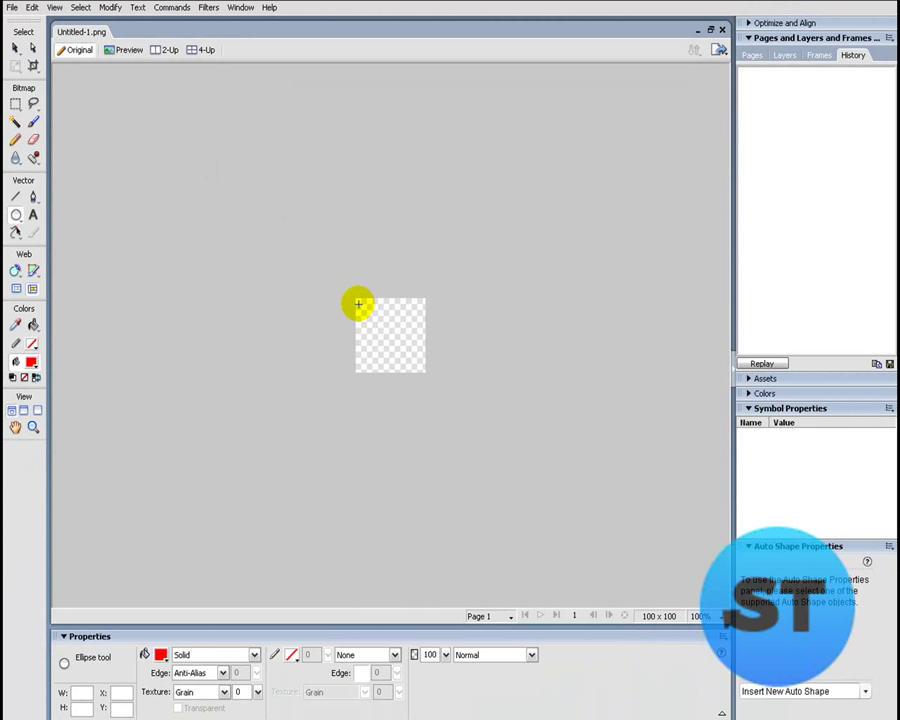
drag(358, 304, 419, 369)
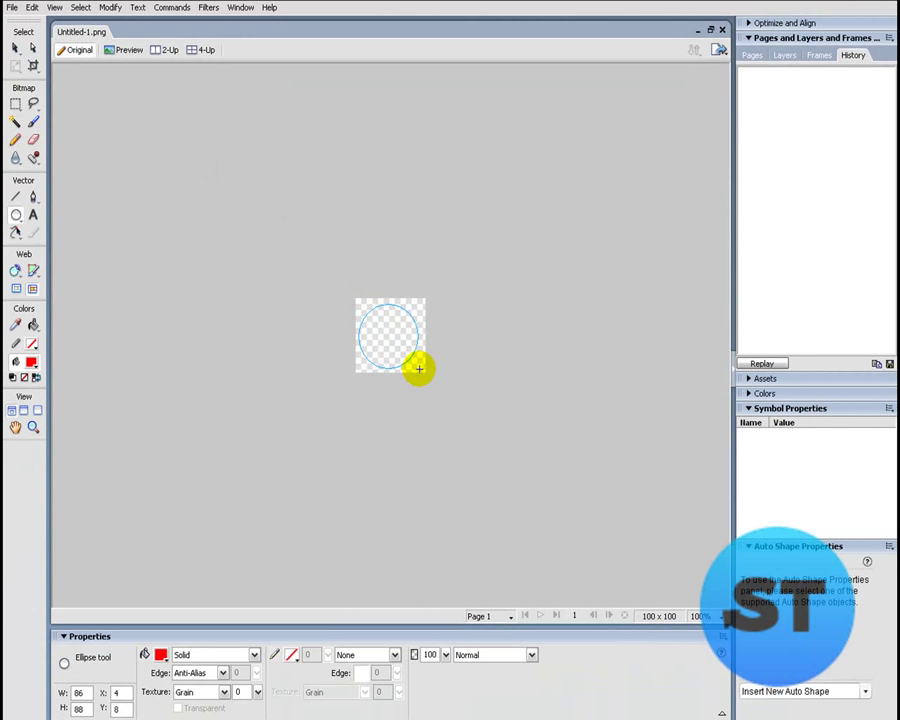
drag(419, 369, 419, 369)
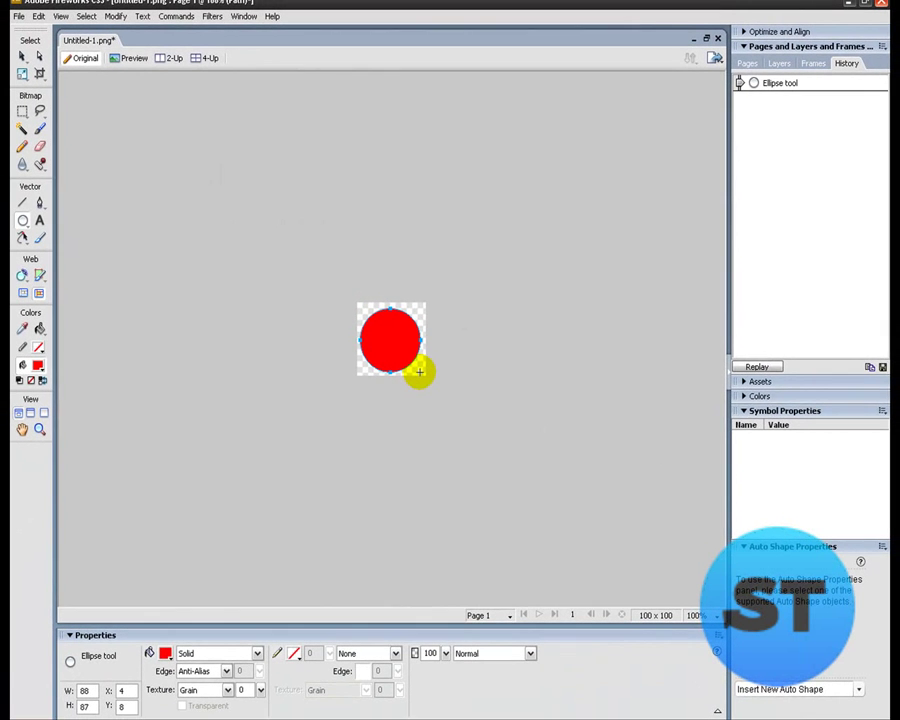
Step: Change the circle's fill colour from red to black
key(v)
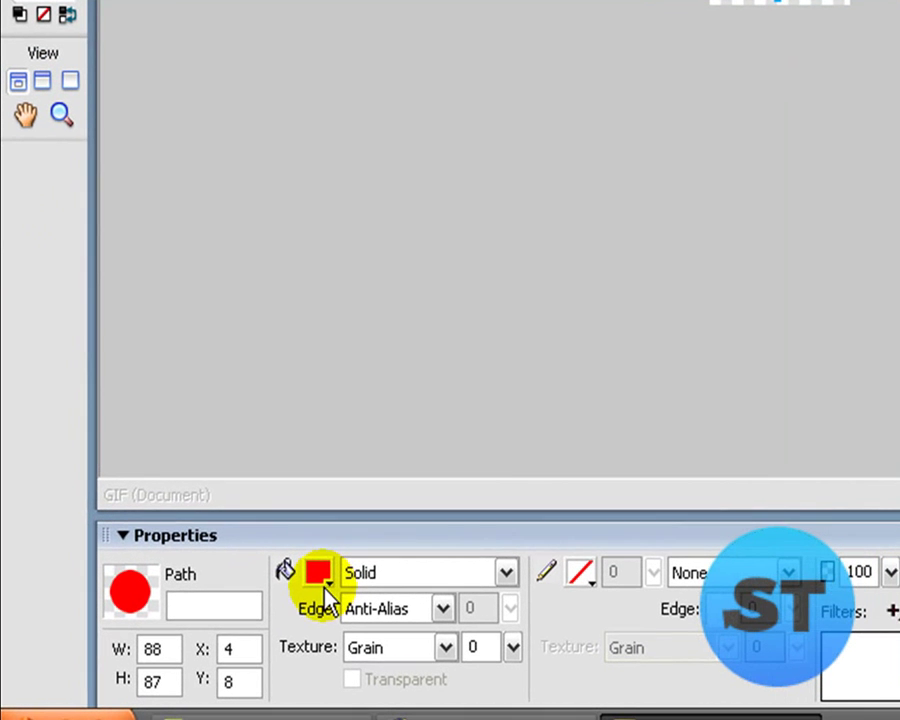
click(325, 588)
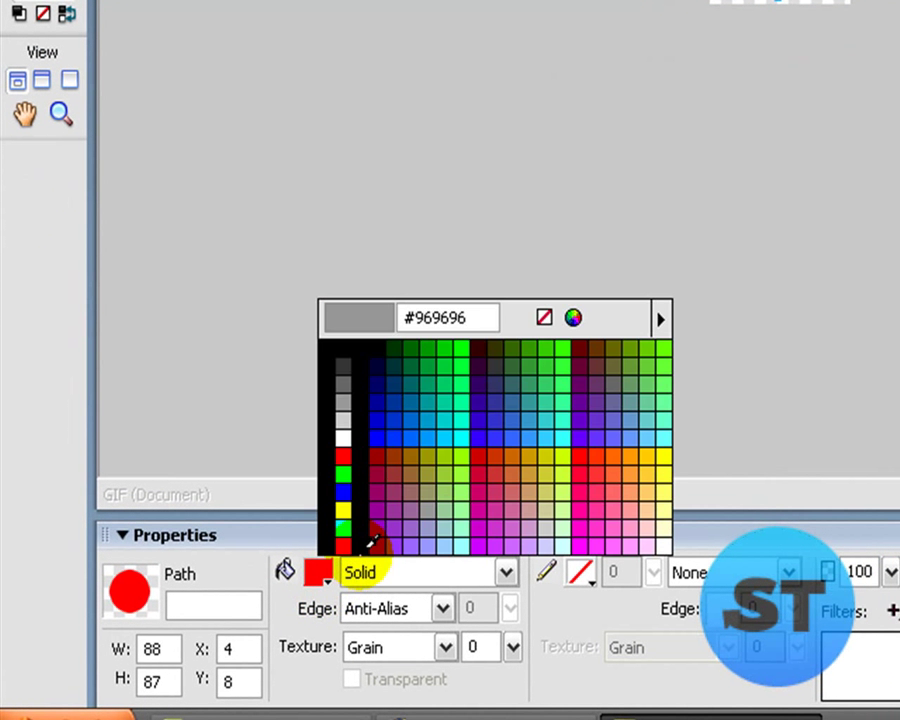
click(342, 348)
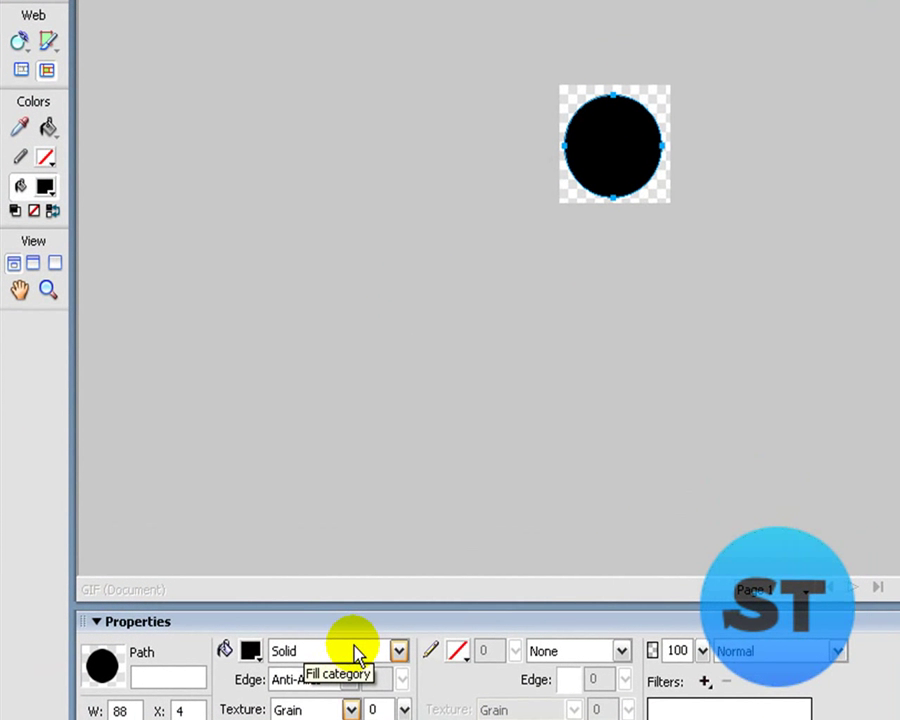
Step: Give the circle a linear gradient fill and undo the stray small ellipse
click(357, 652)
mouse_move(318, 573)
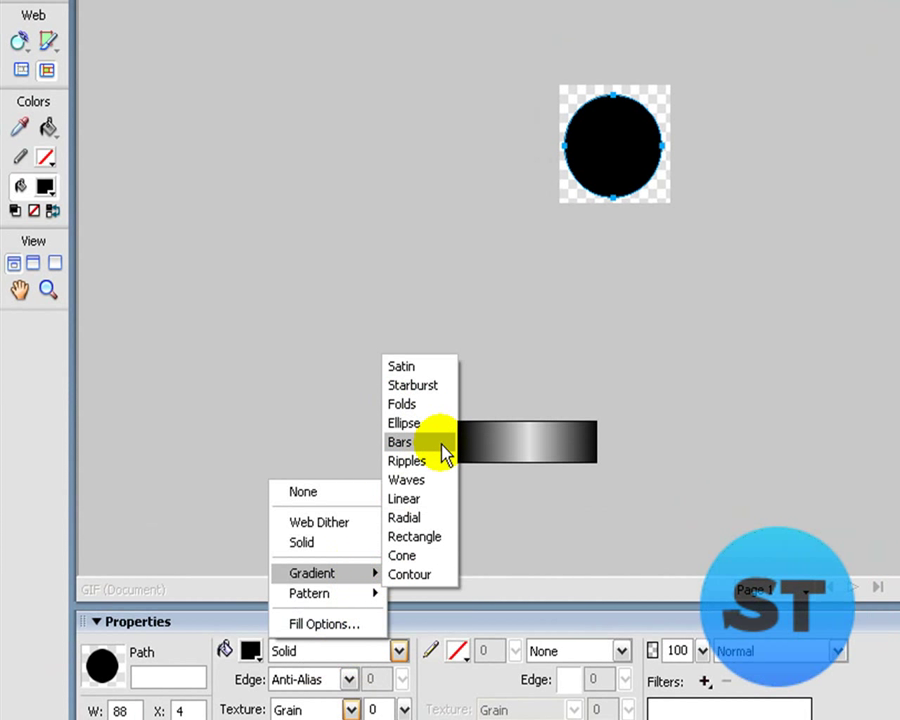
click(404, 498)
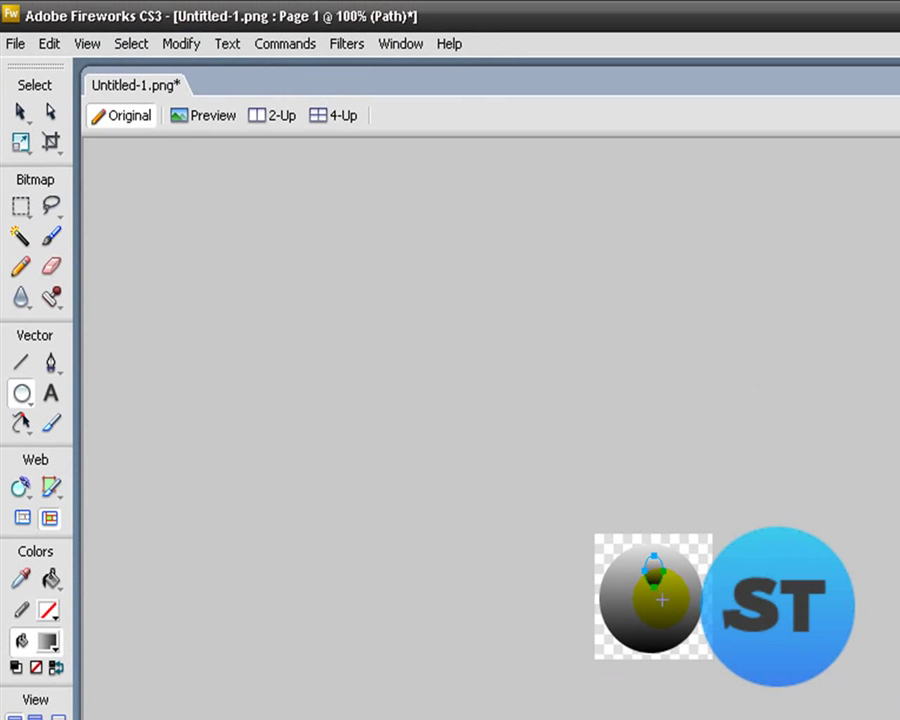
click(60, 45)
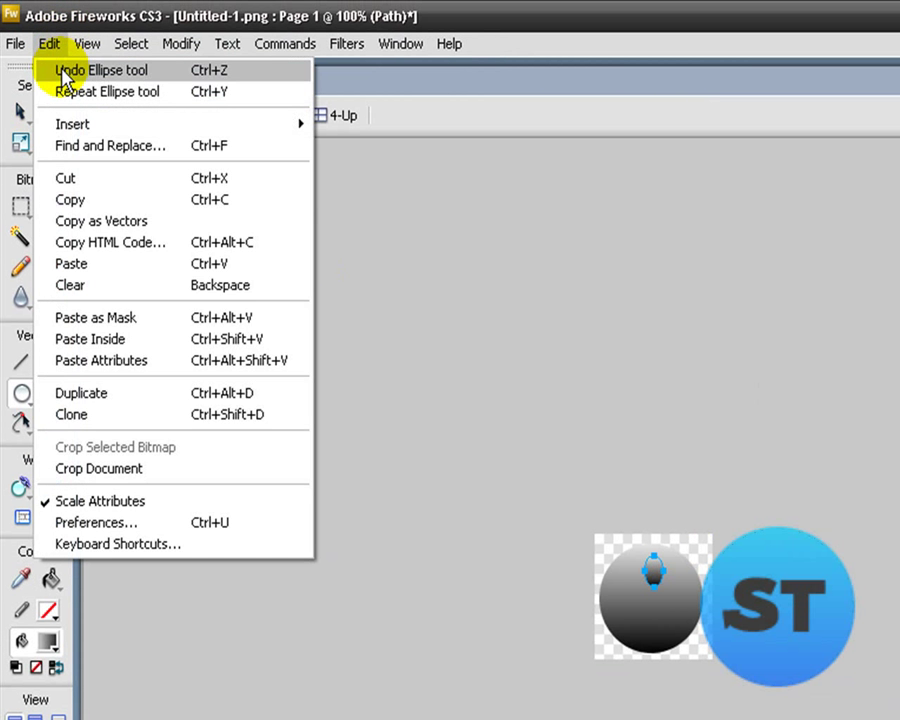
click(62, 70)
click(20, 112)
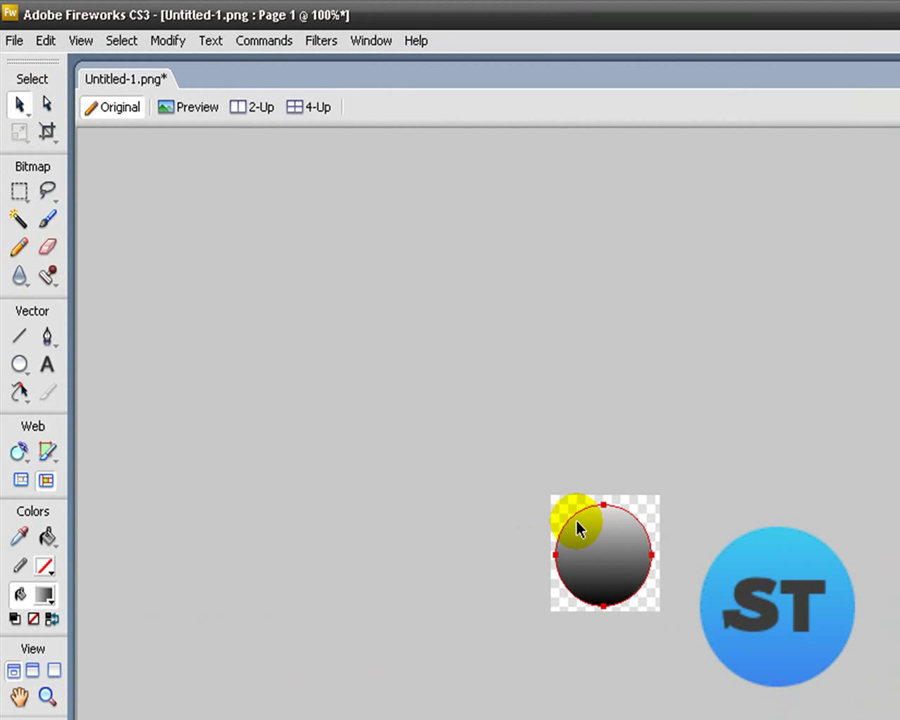
Step: Angle the gradient diagonally, light at the upper left fading to black at the lower right
click(600, 540)
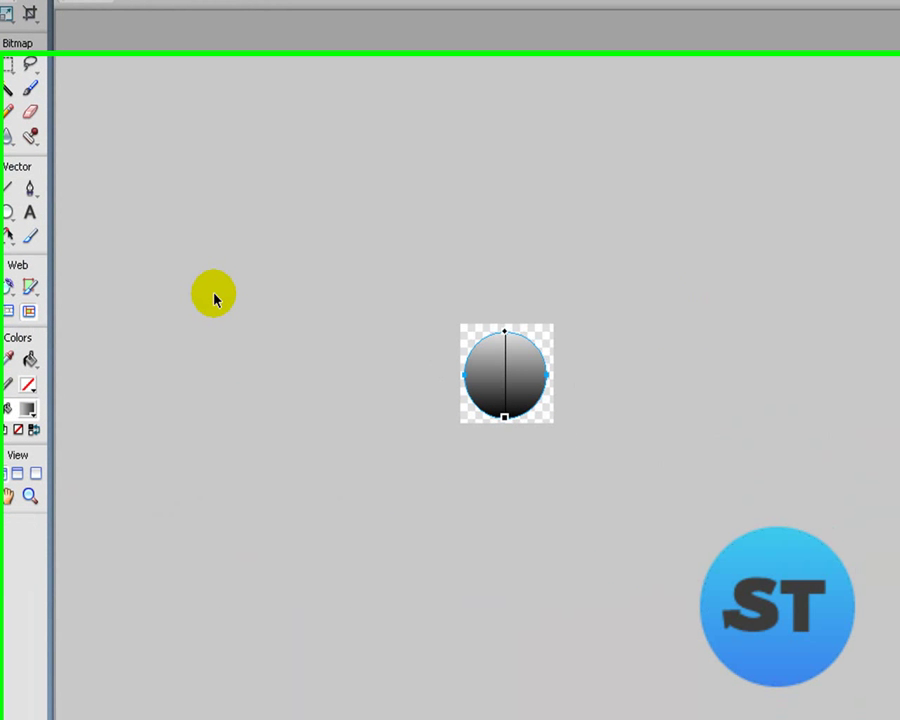
mouse_move(464, 334)
mouse_down()
mouse_move(492, 321)
mouse_move(496, 302)
mouse_up()
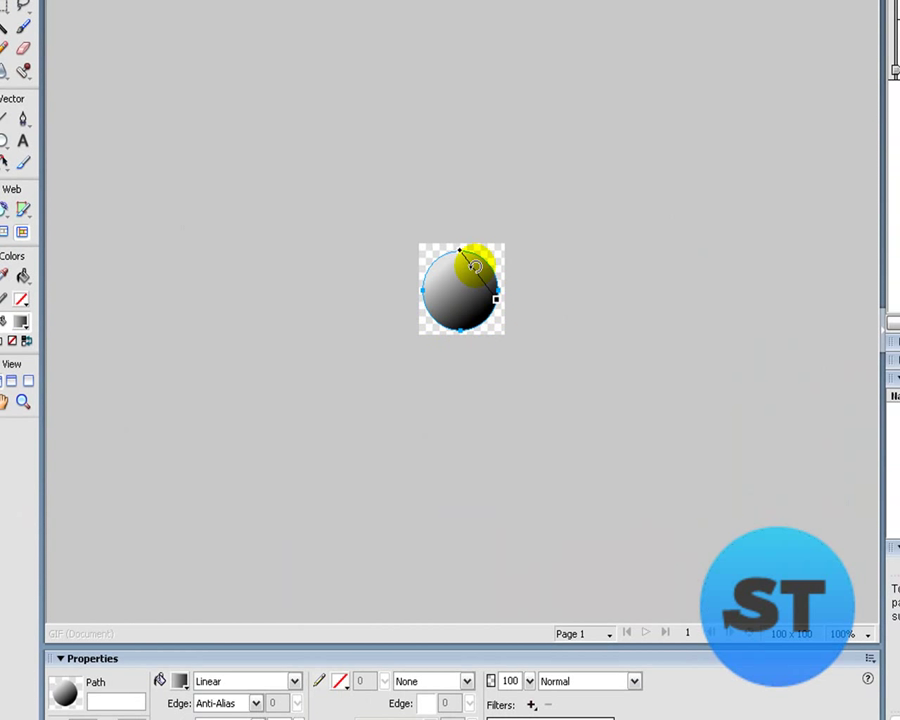
drag(461, 255, 438, 250)
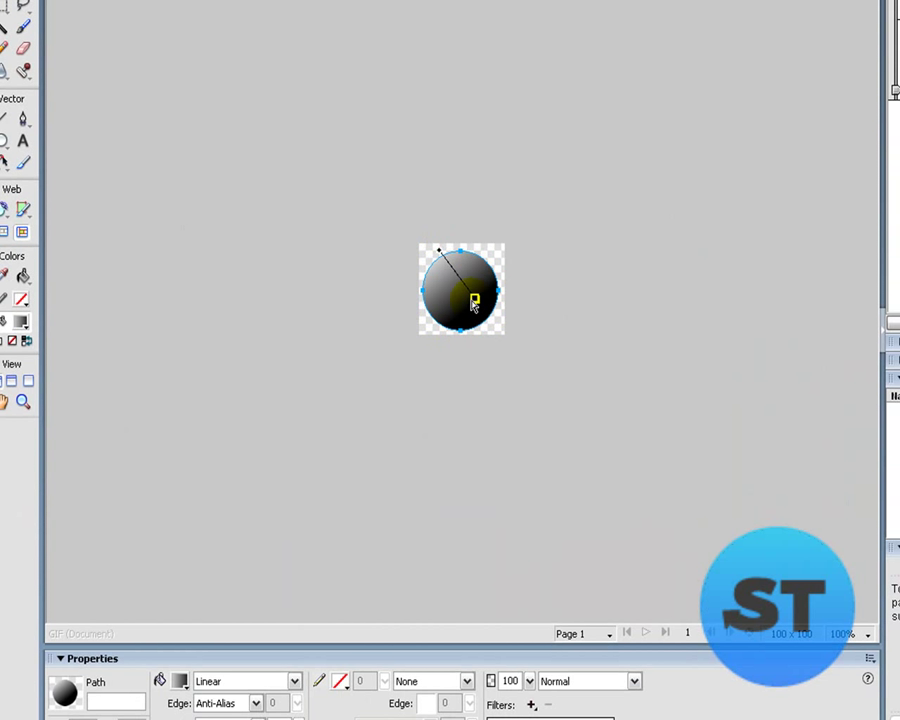
mouse_move(470, 292)
mouse_down()
mouse_move(460, 280)
mouse_move(464, 288)
mouse_up()
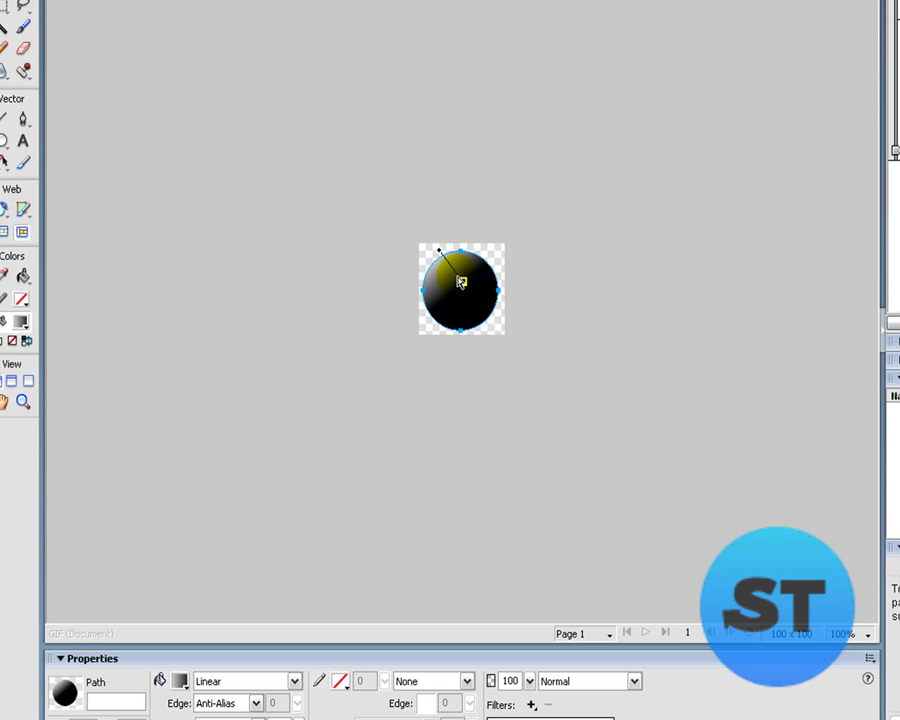
drag(454, 280, 460, 280)
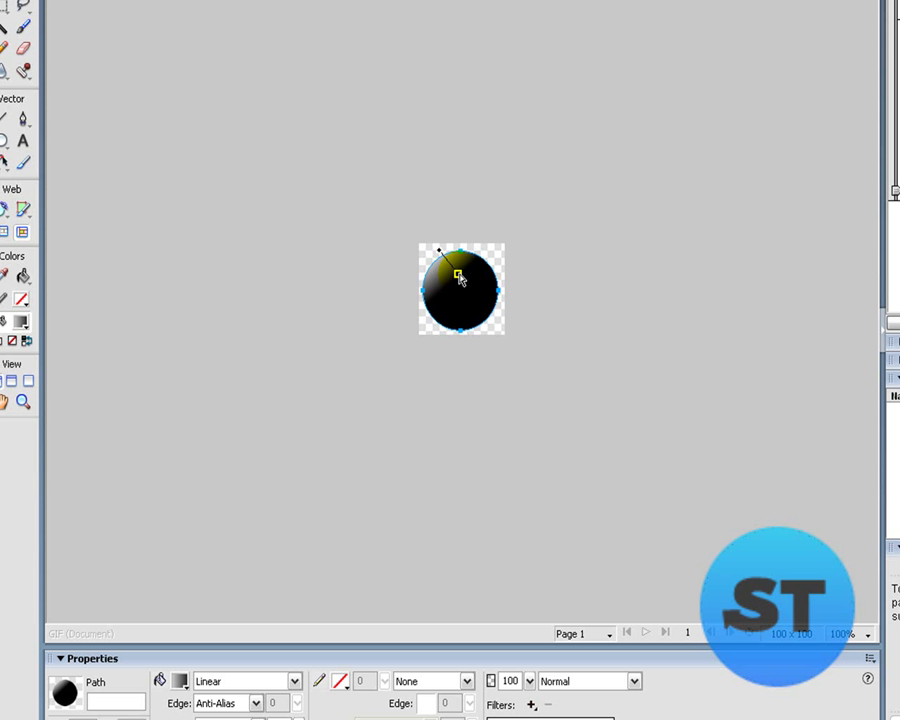
drag(460, 285, 479, 287)
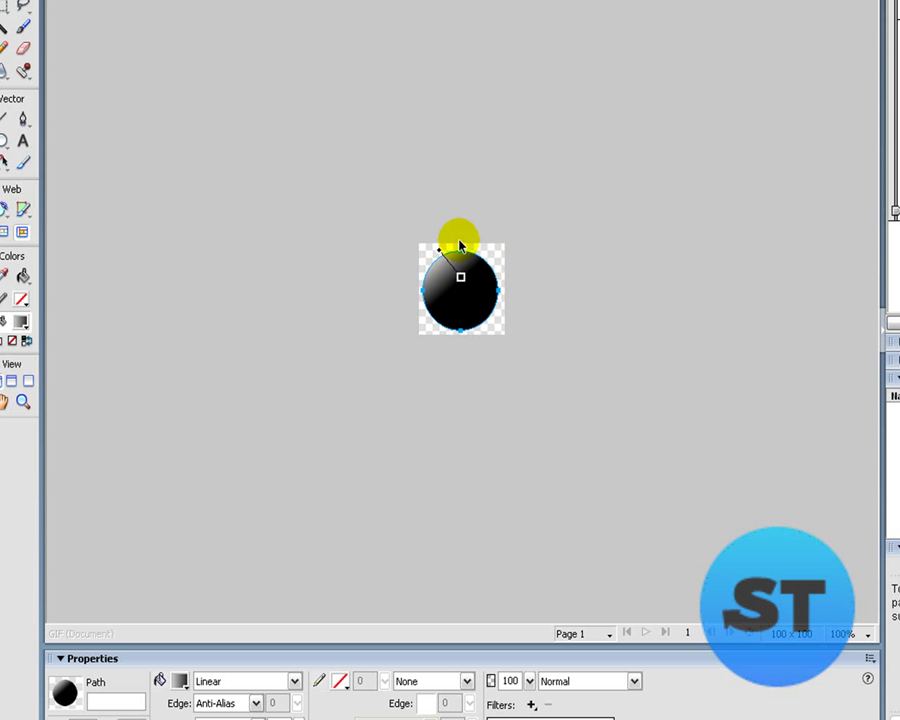
click(493, 251)
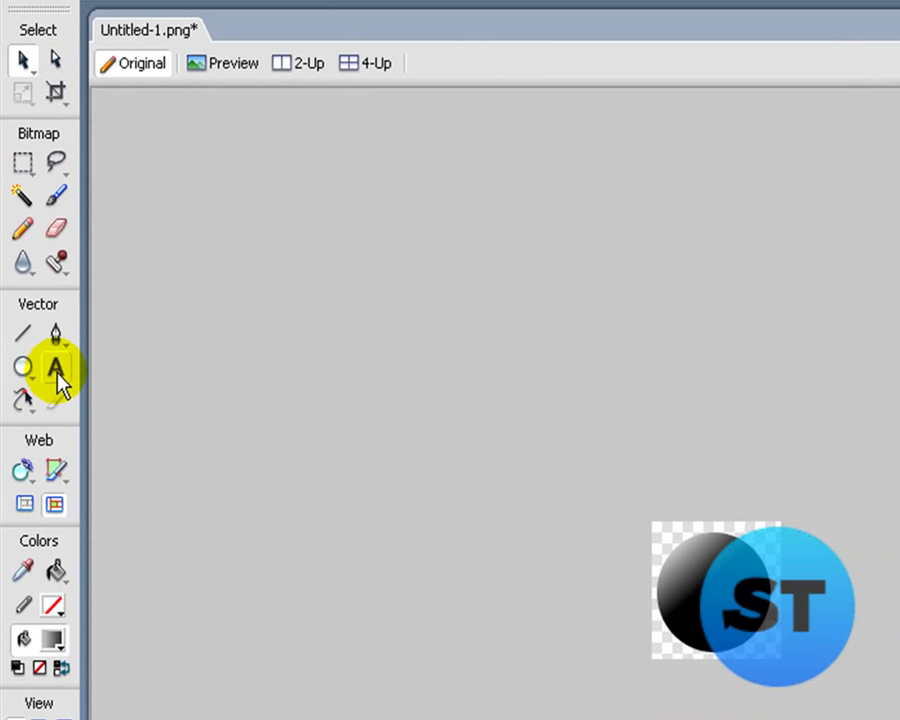
Step: Add bold red Arial 'Vv' text in a box across the circle
click(26, 165)
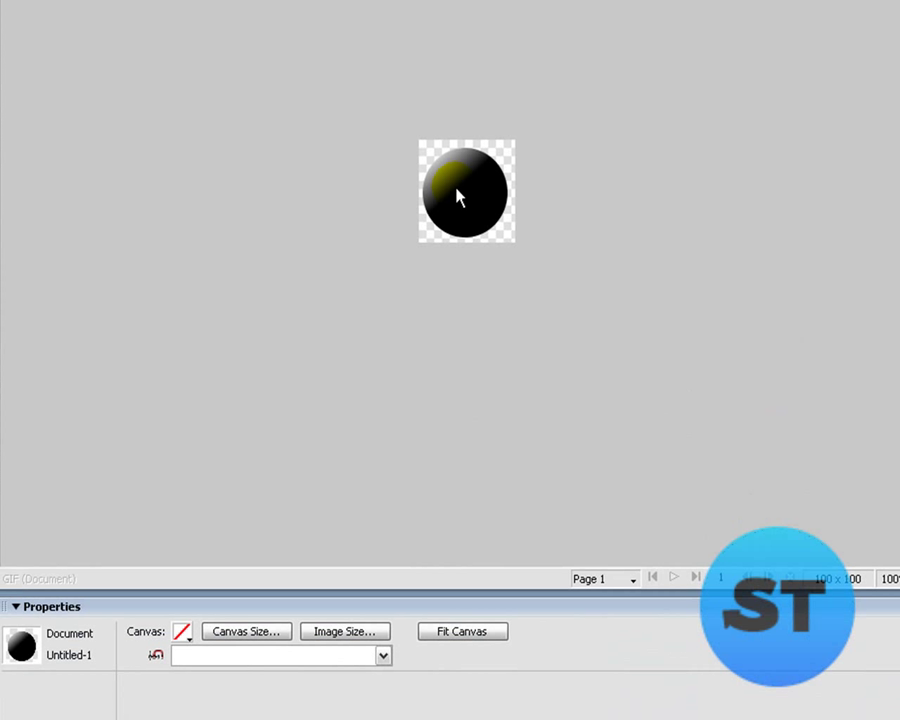
click(470, 175)
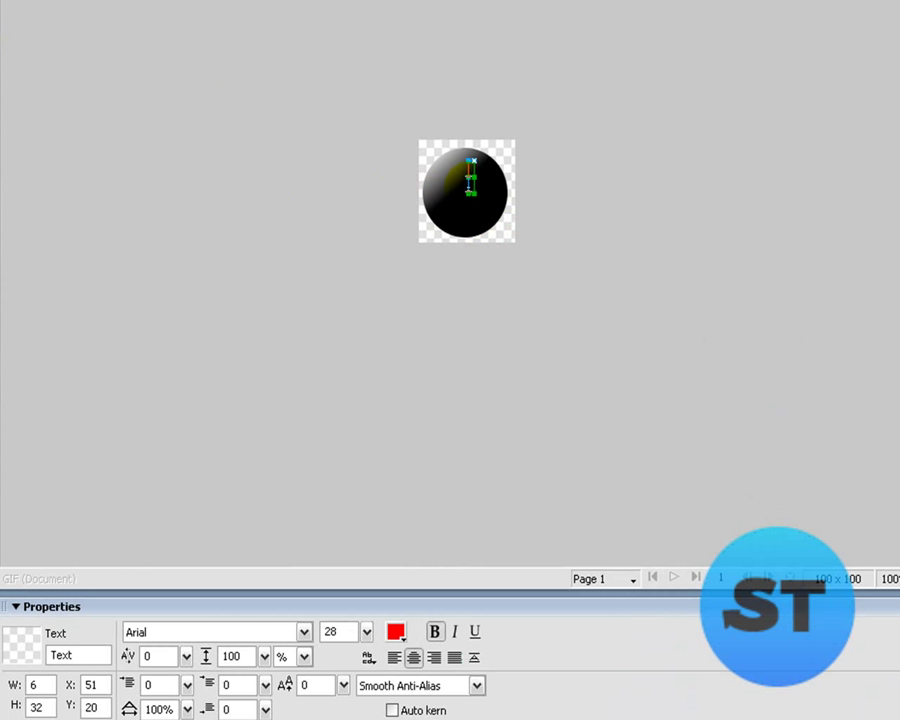
mouse_move(469, 195)
mouse_down()
mouse_move(438, 220)
mouse_move(499, 191)
mouse_up()
text(Vv)
click(437, 196)
Step: Enlarge the 'Vv' text to size 44
drag(438, 196, 435, 193)
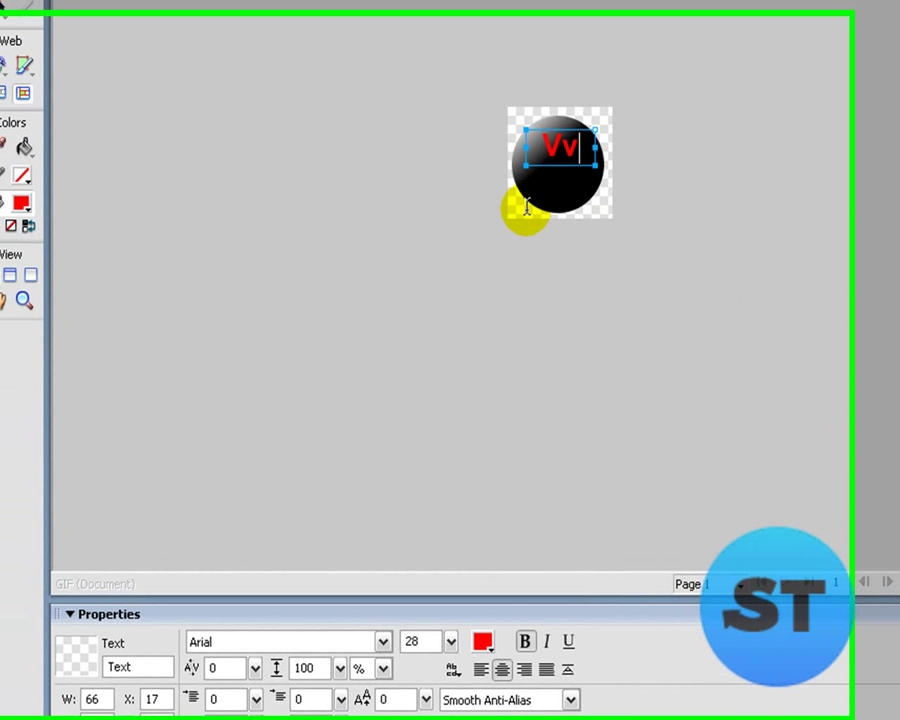
drag(622, 128, 574, 128)
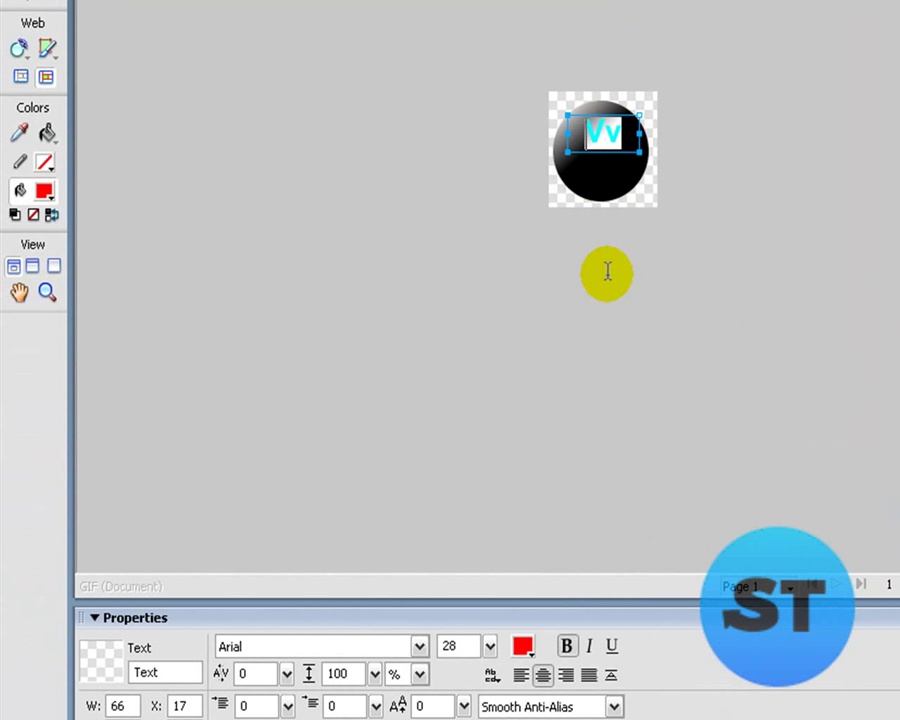
drag(491, 655, 488, 626)
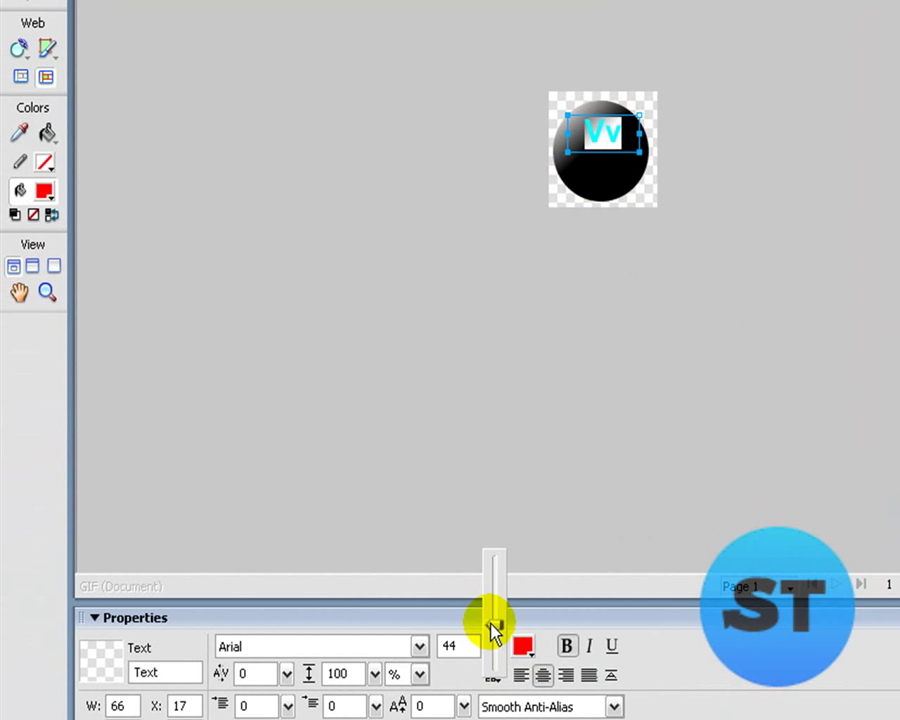
double_click(567, 184)
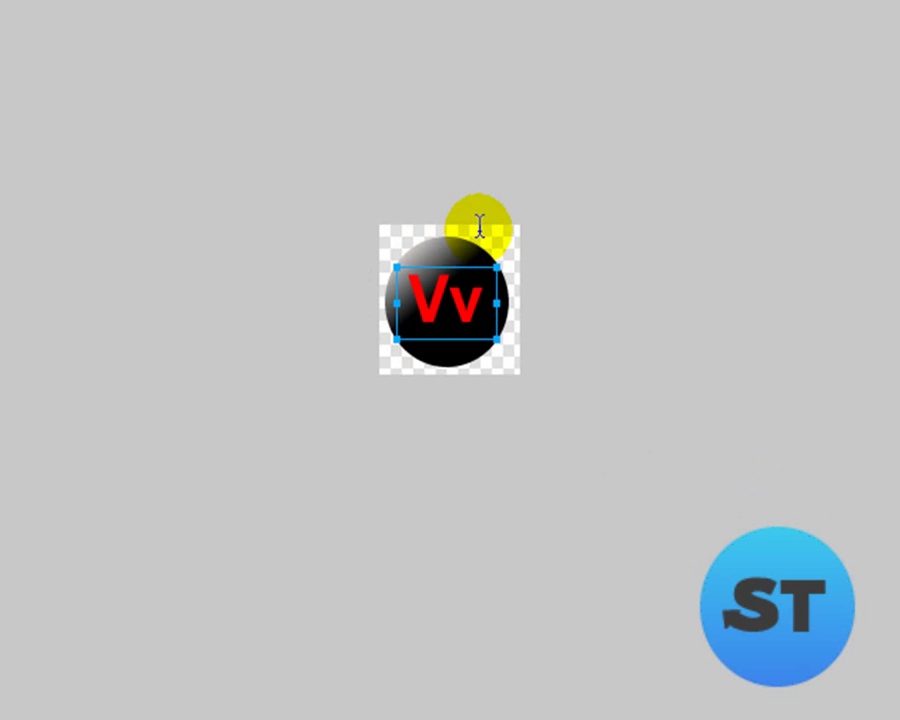
Step: Set the 'Vv' font size to 47 and remove the stray empty text box
drag(490, 295, 412, 292)
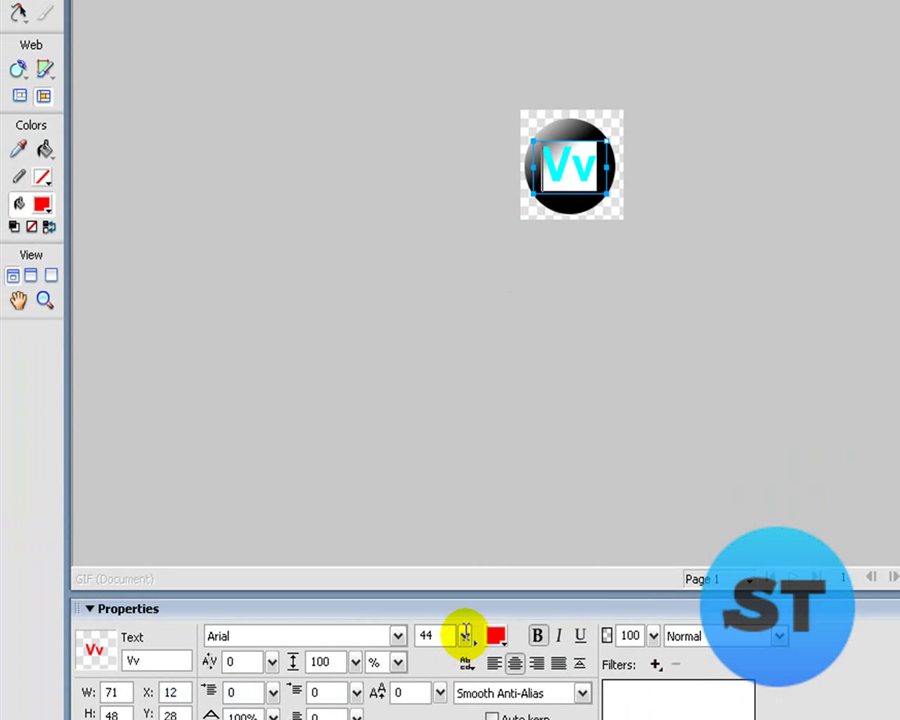
click(466, 636)
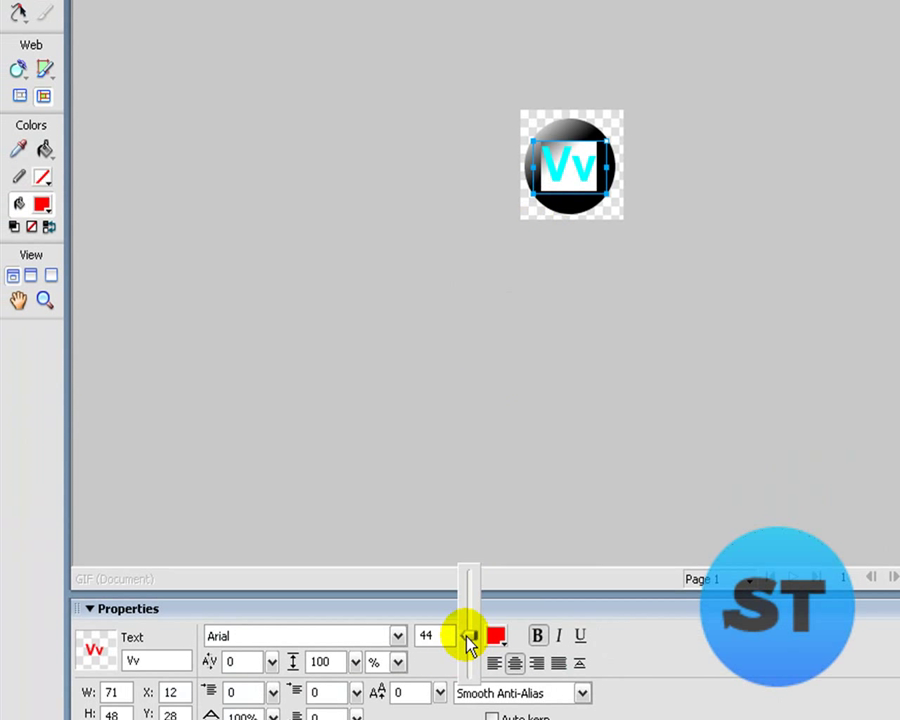
drag(468, 630, 470, 634)
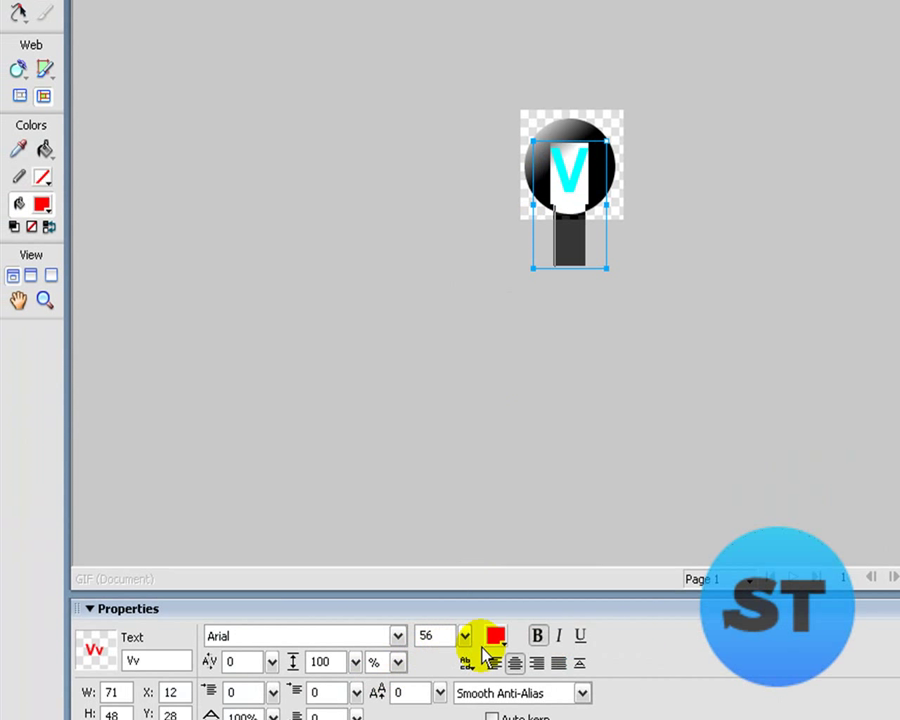
drag(465, 637, 462, 657)
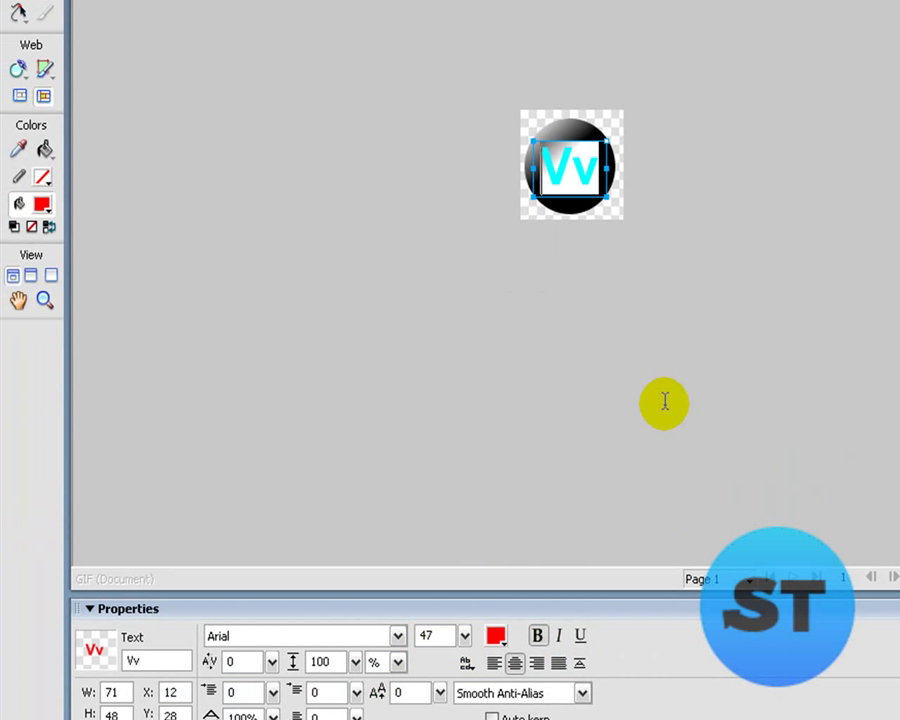
click(732, 95)
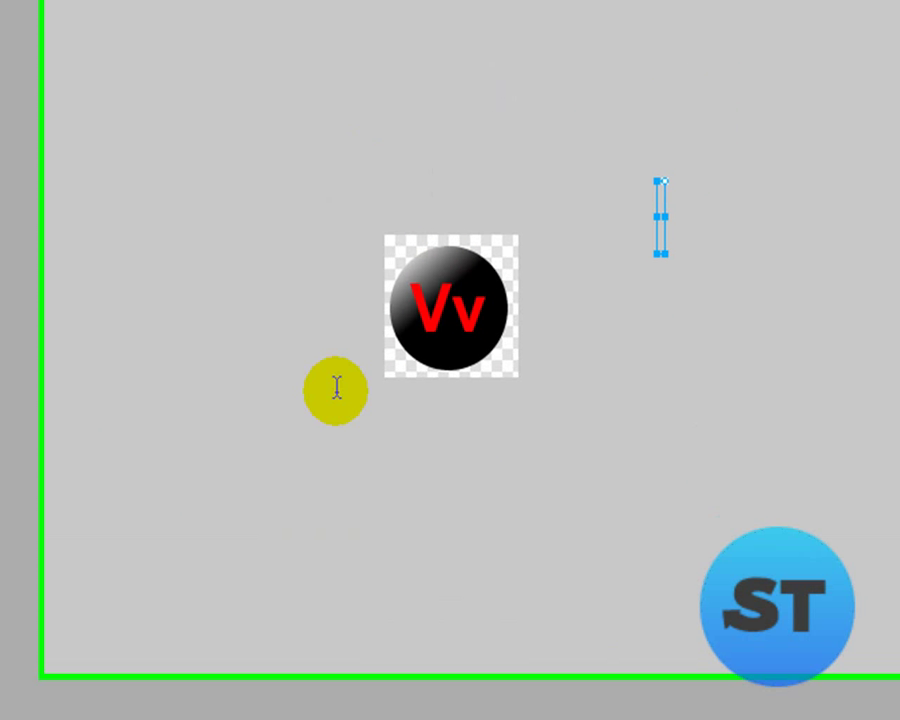
key(Escape)
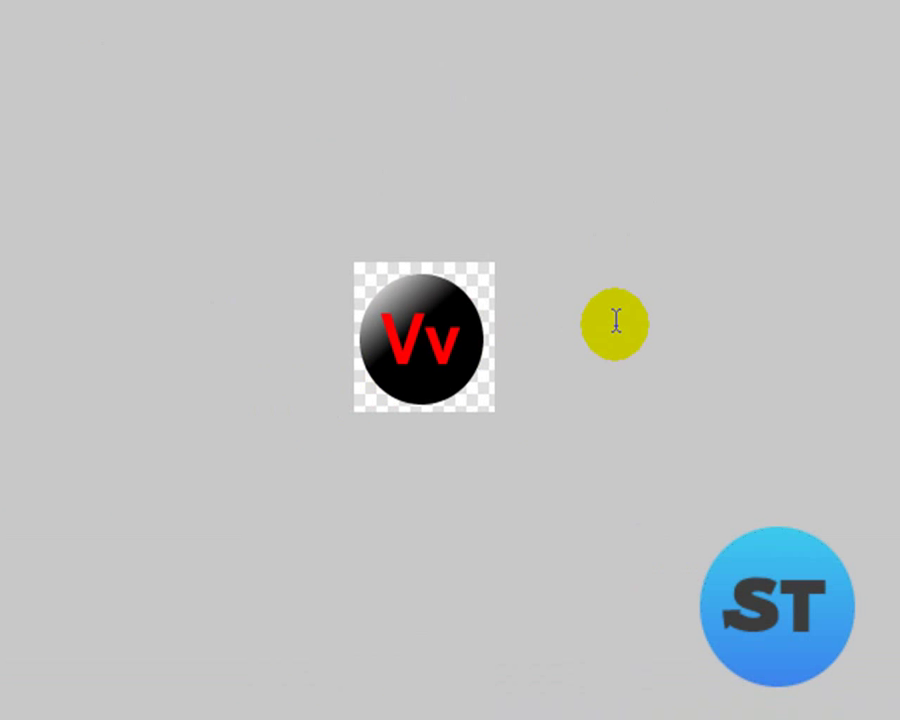